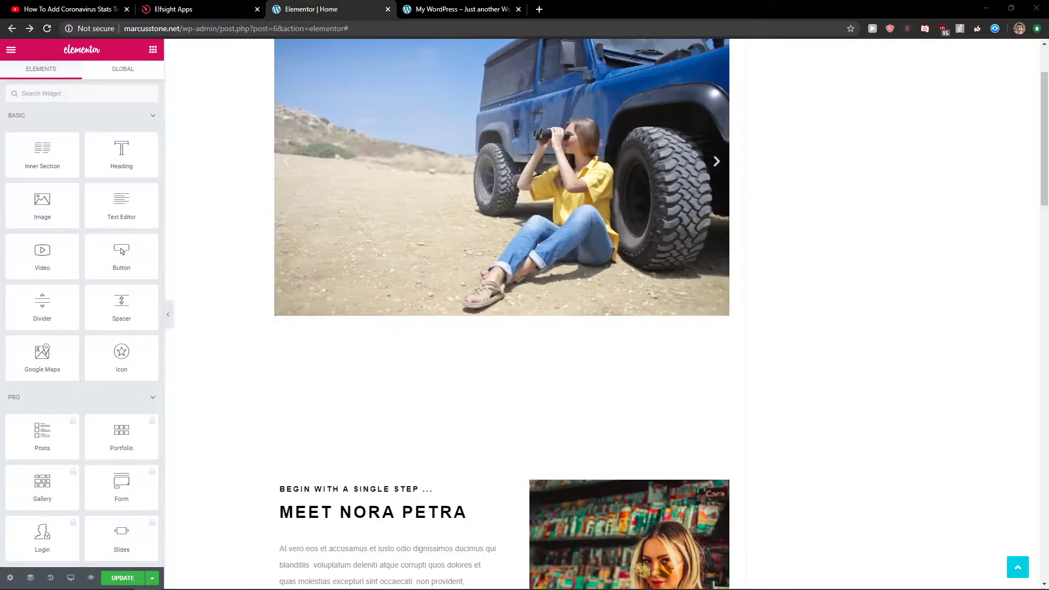
- Return from the Sign Up page to the Elfsight Apps dashboard's other applications
left_click(164, 9)
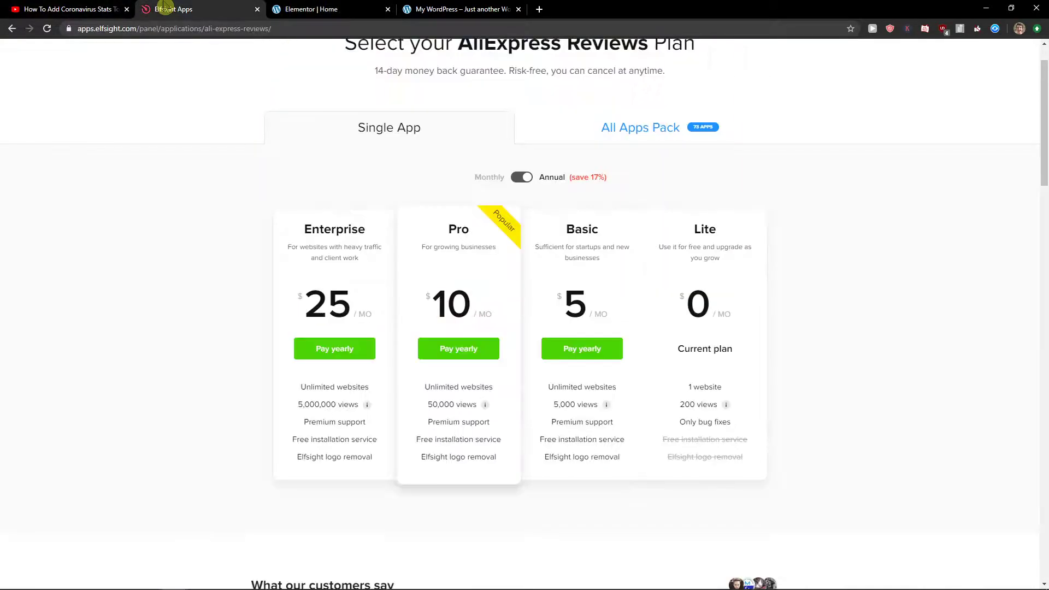
left_click(112, 9)
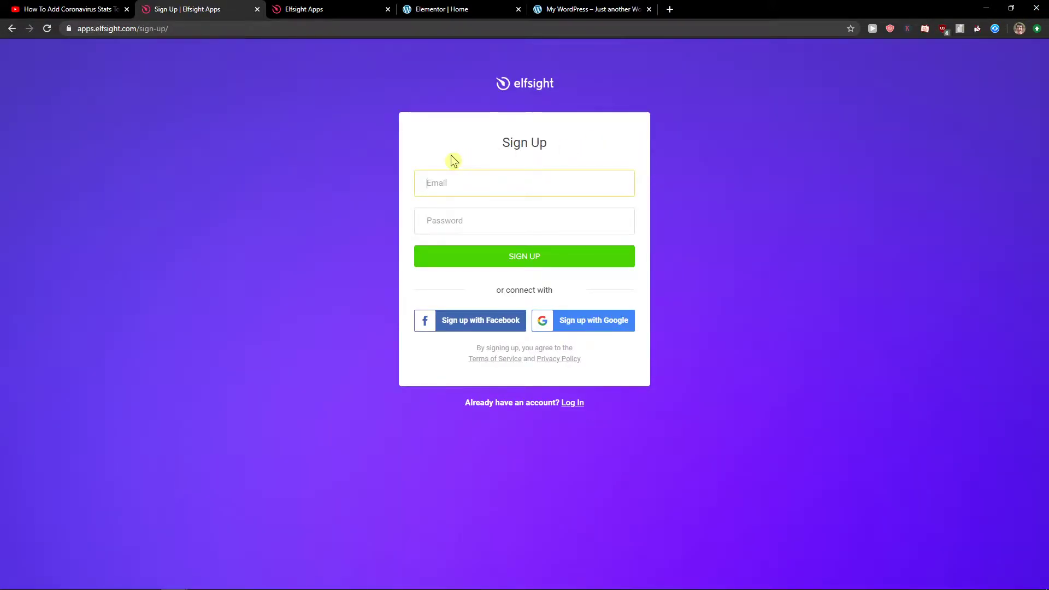
left_click(11, 30)
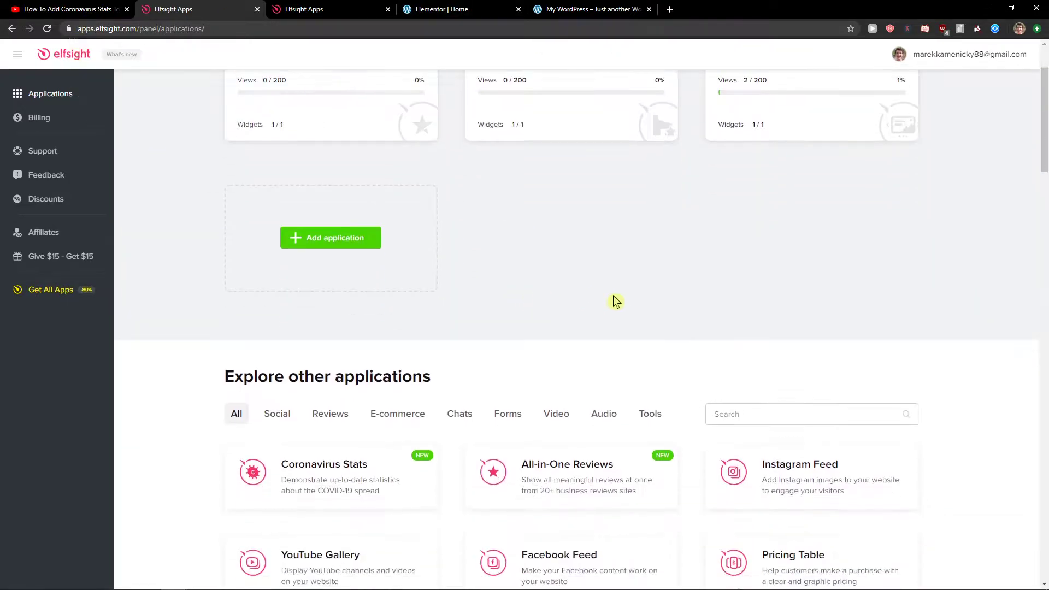
scroll(797, 306, "down", 2)
- Search the catalogue for 'pod' and create a Podcast Player widget
left_click(797, 300)
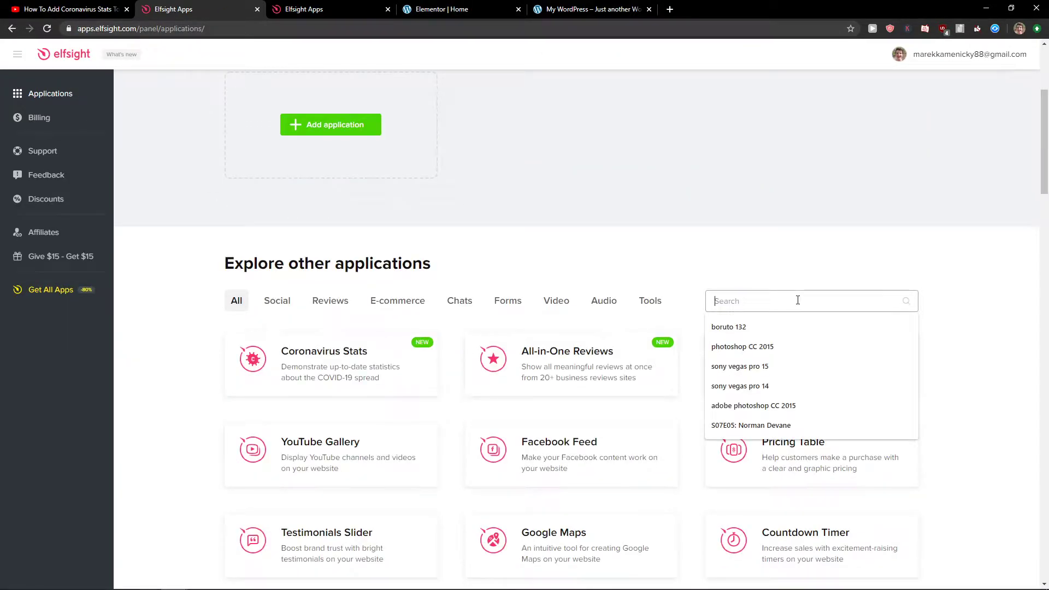
type("pod")
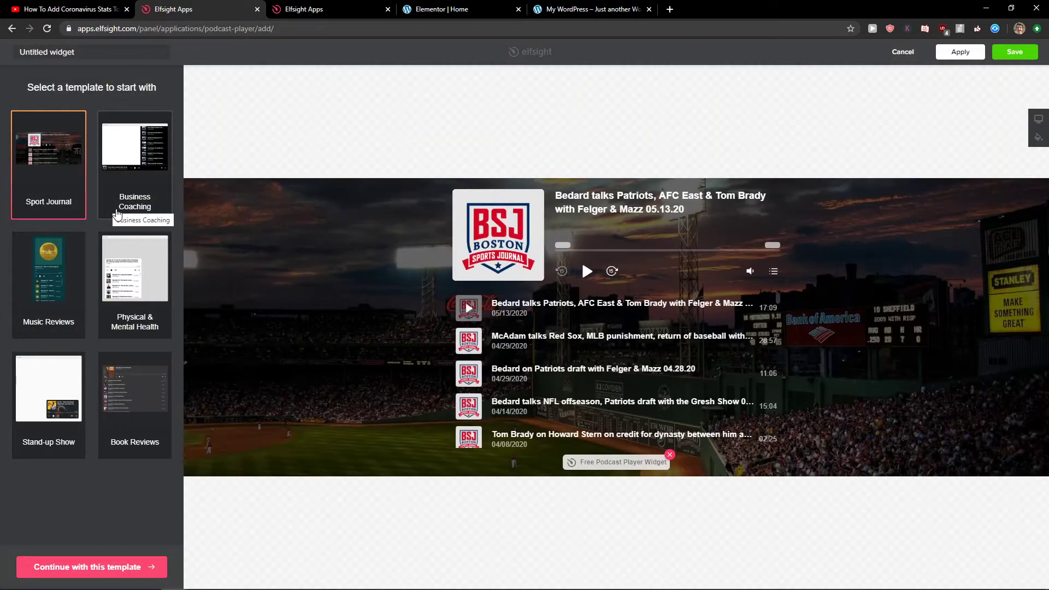
- Preview Business Coaching and Physical & Mental Health templates, then pick Sport Journal
left_click(116, 212)
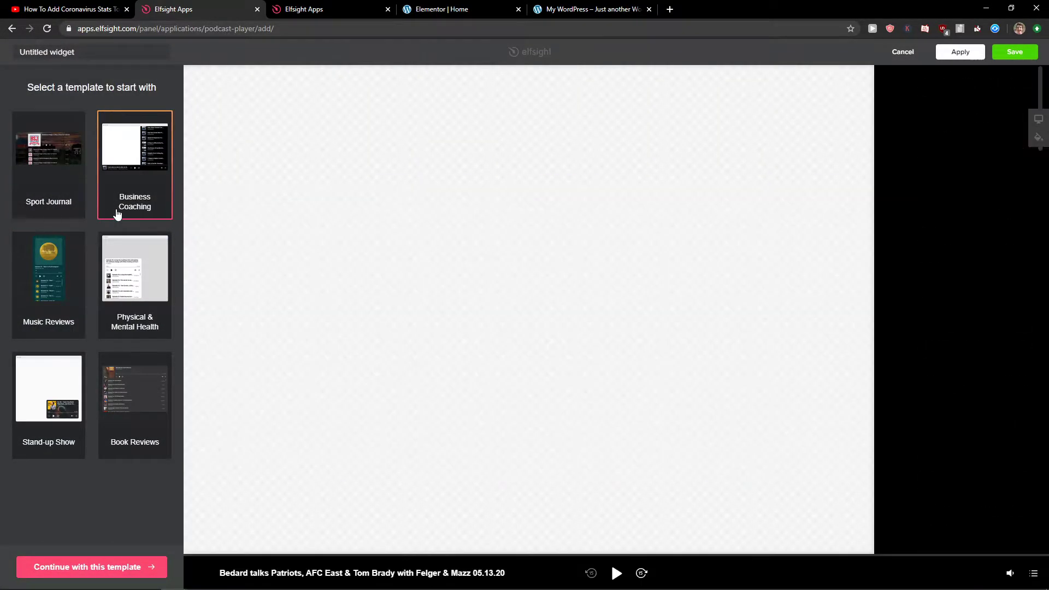
left_click(126, 325)
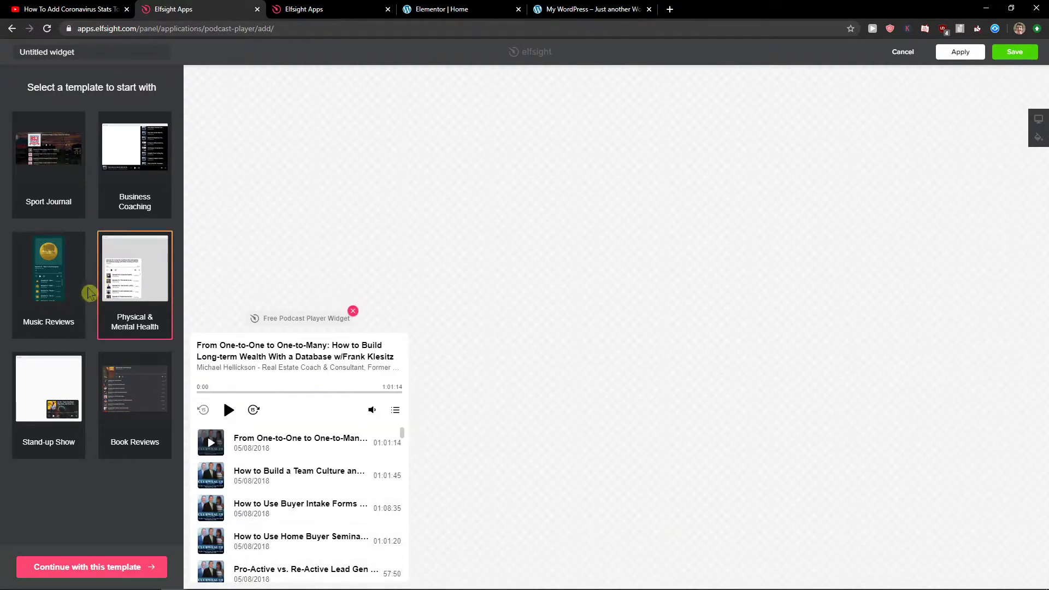
left_click(72, 206)
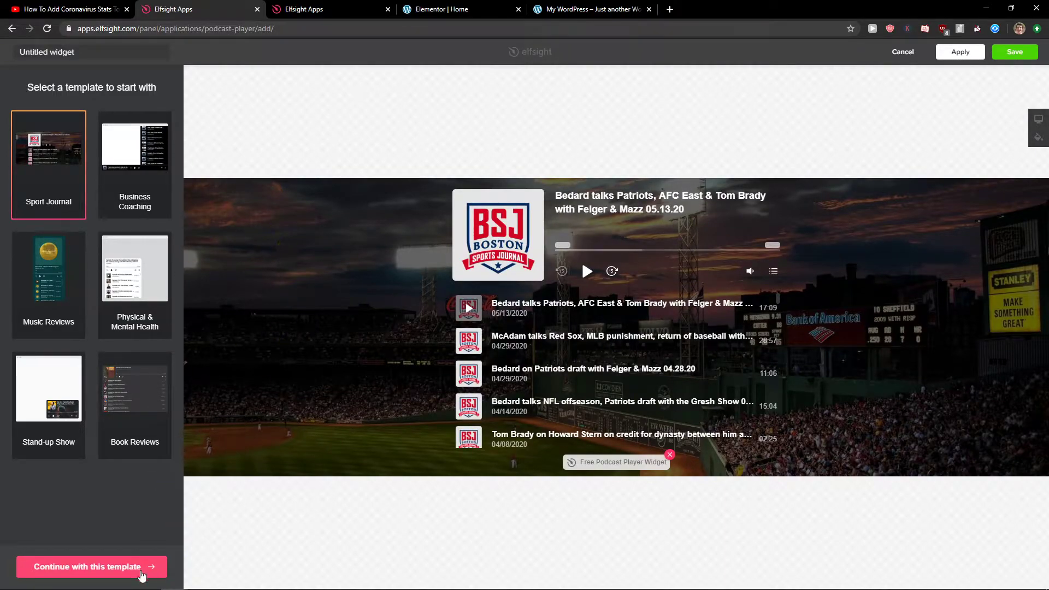
- Continue with the Sport Journal template and review its Style, Layout and Player settings
left_click(138, 566)
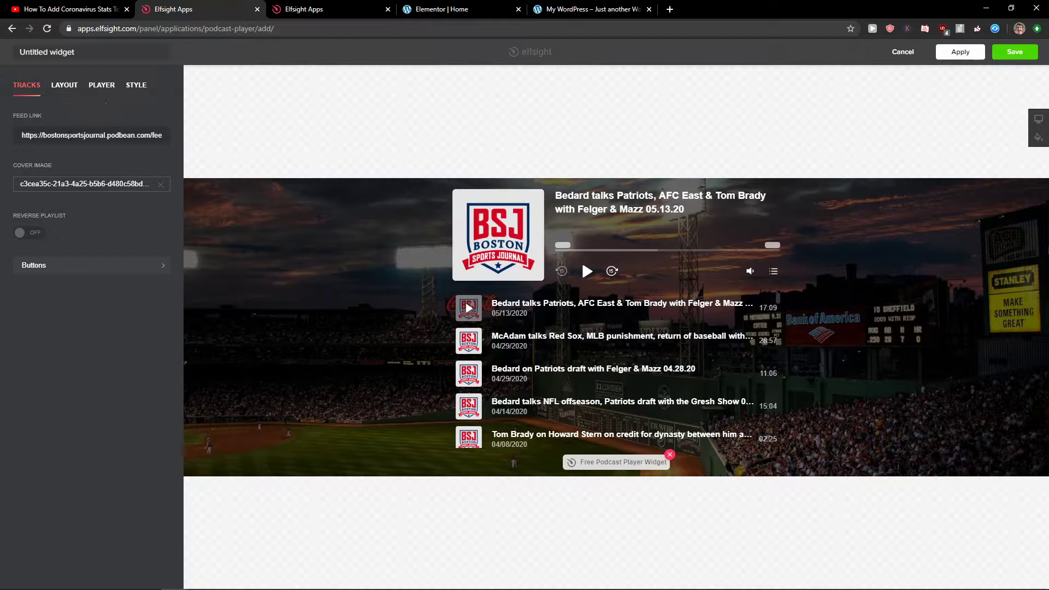
left_click(137, 85)
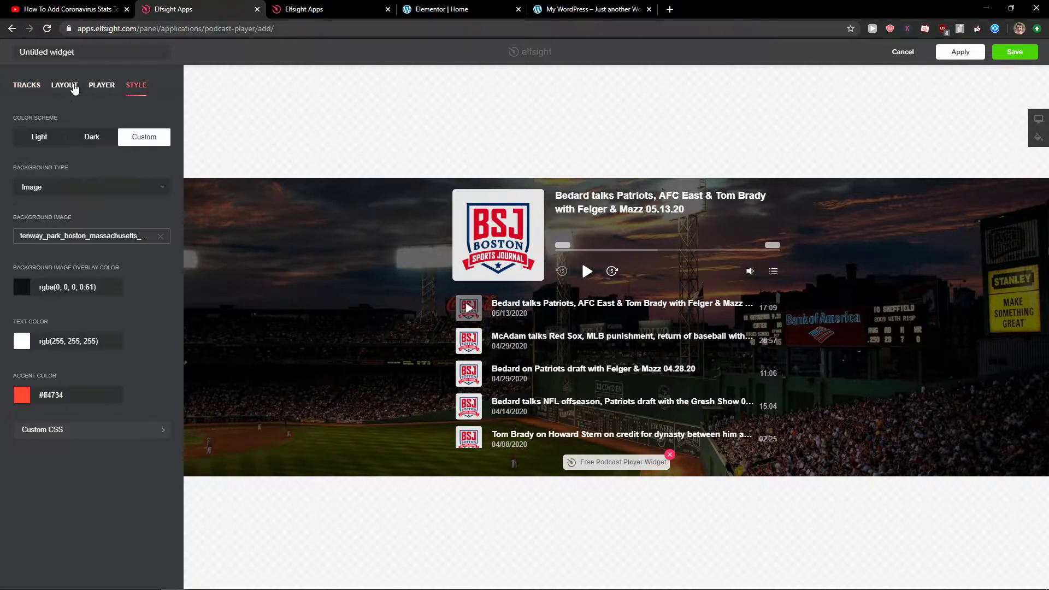
left_click(64, 85)
left_click(101, 86)
left_click(135, 87)
left_click(24, 92)
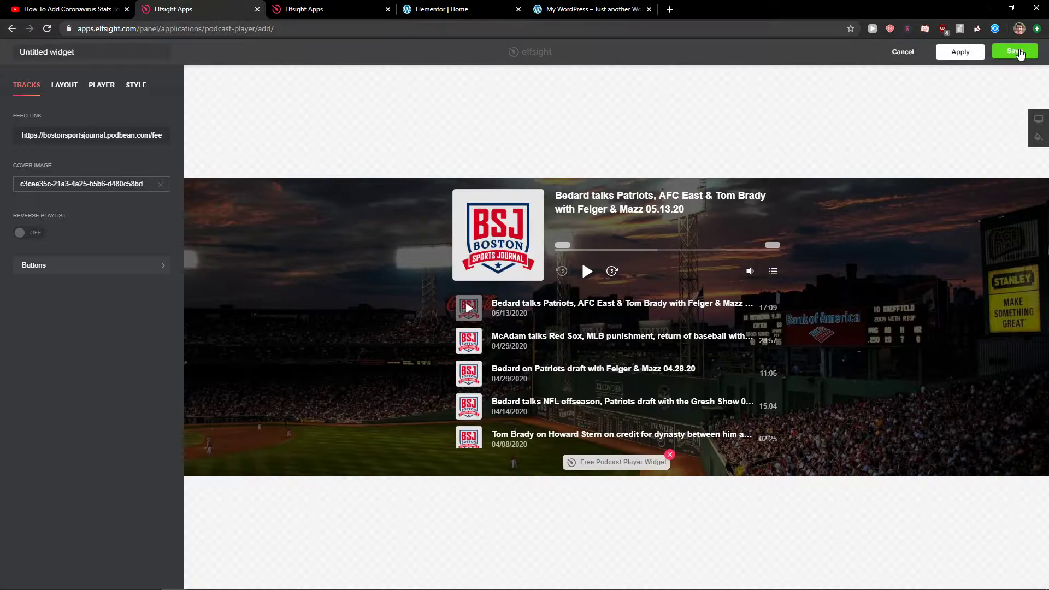
- Save the podcast widget and copy its embed code
left_click(1016, 51)
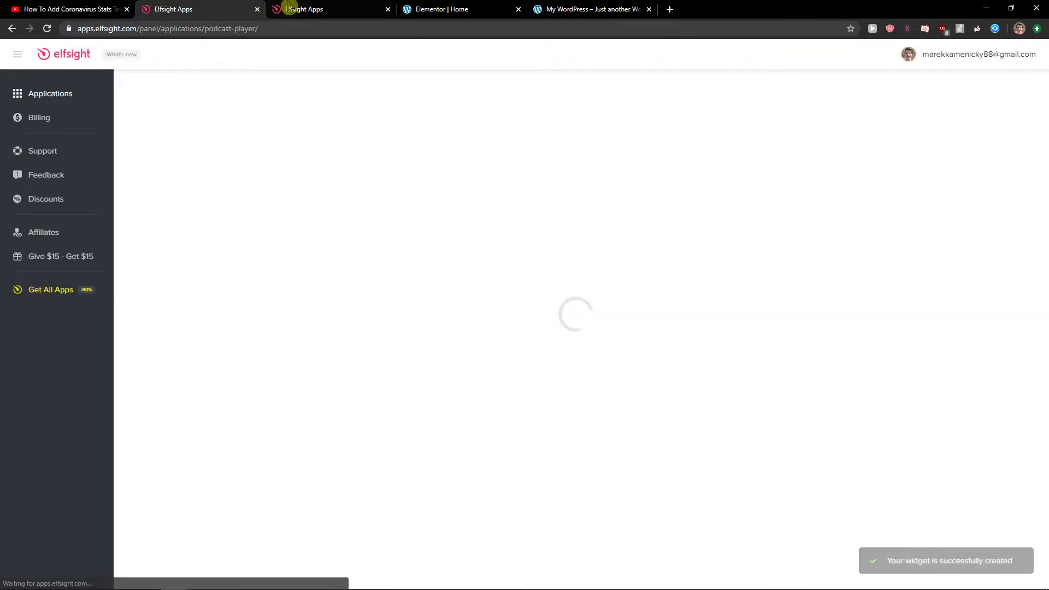
left_click(289, 9)
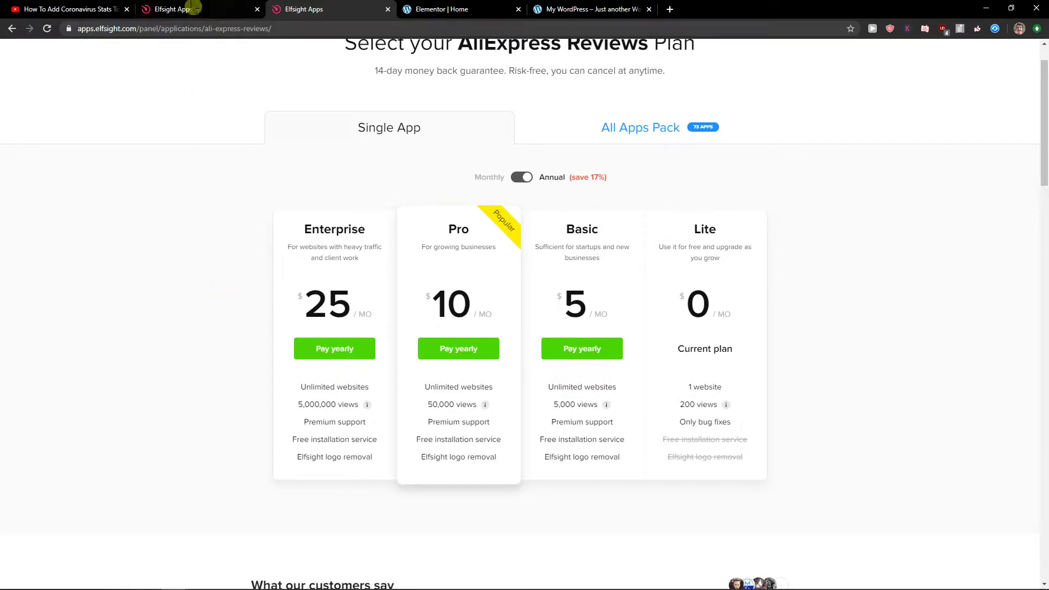
left_click(174, 9)
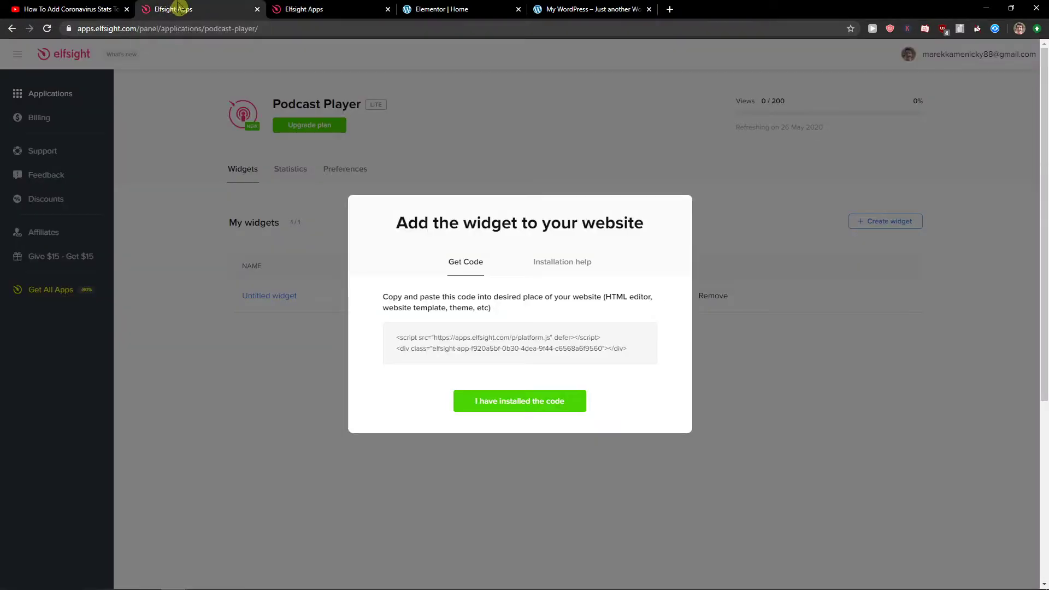
left_click(467, 340)
left_click(483, 12)
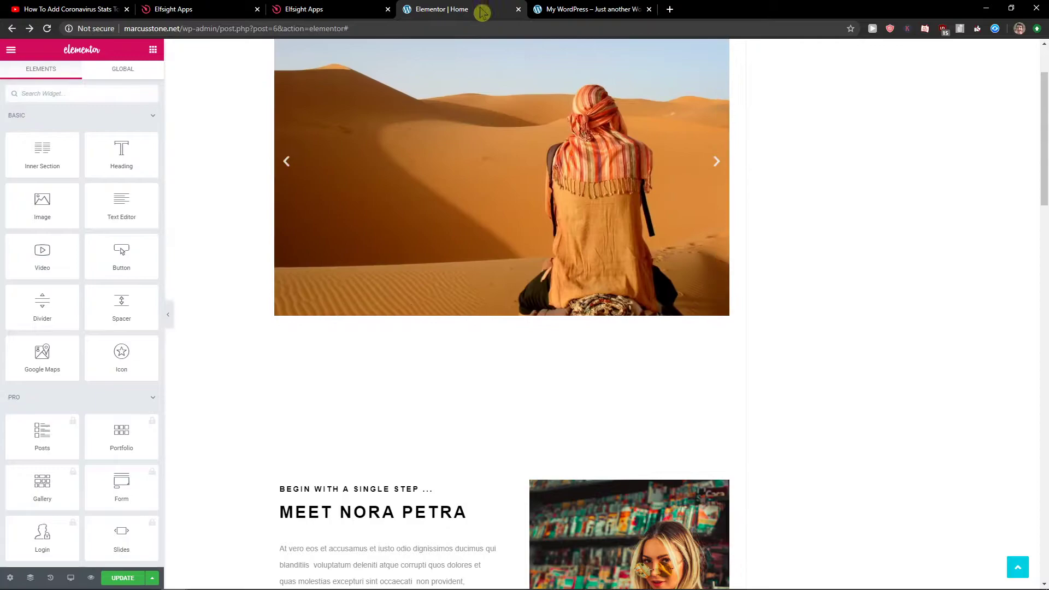
- Embed the code in an HTML widget below the slider, update, and preview the page
left_click(58, 93)
type("html")
left_click_drag(45, 126, 407, 321)
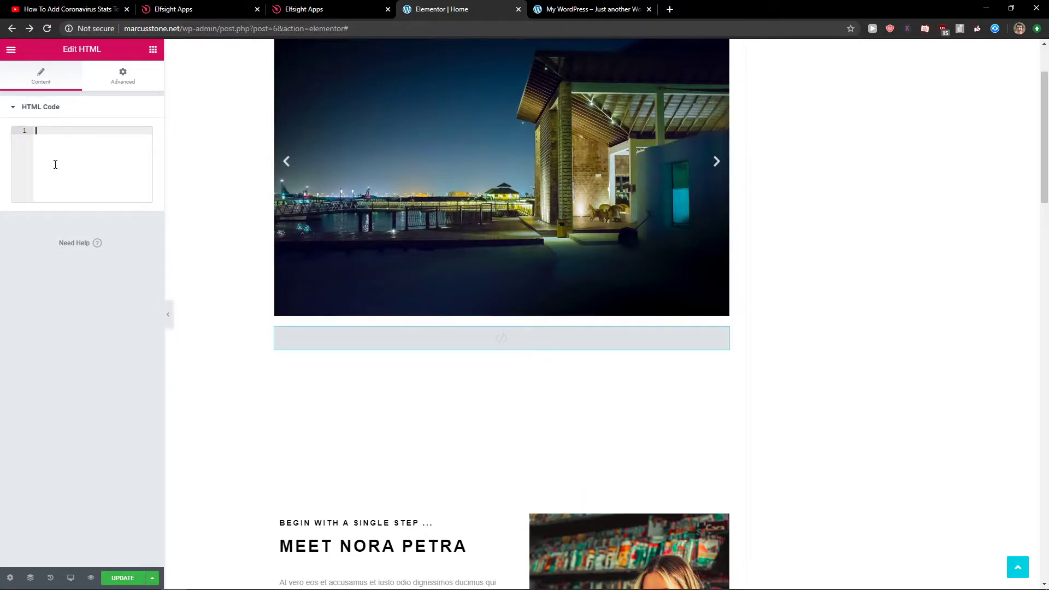
key("ctrl+v")
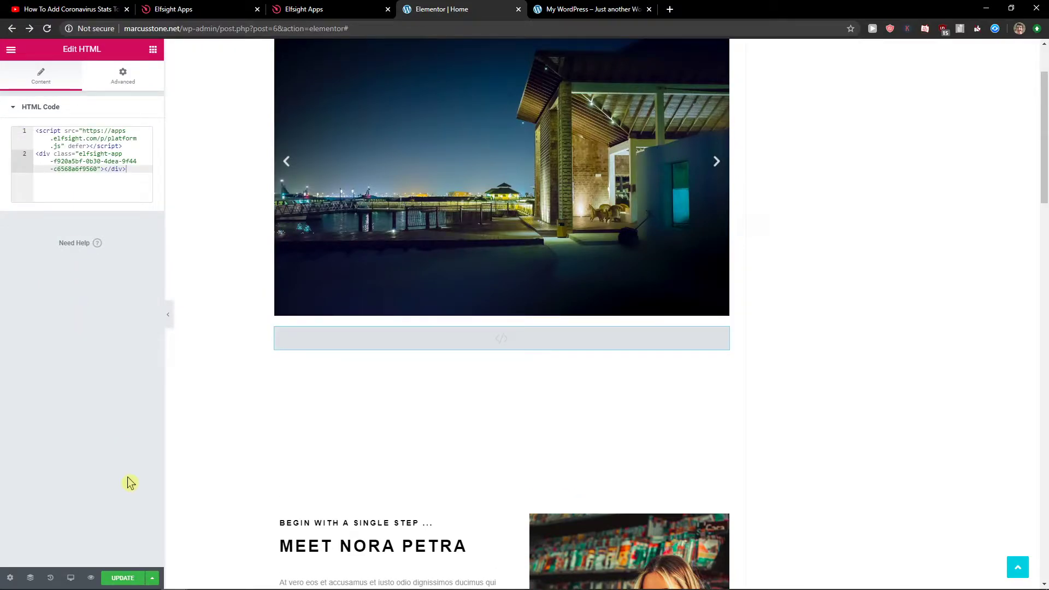
left_click(123, 578)
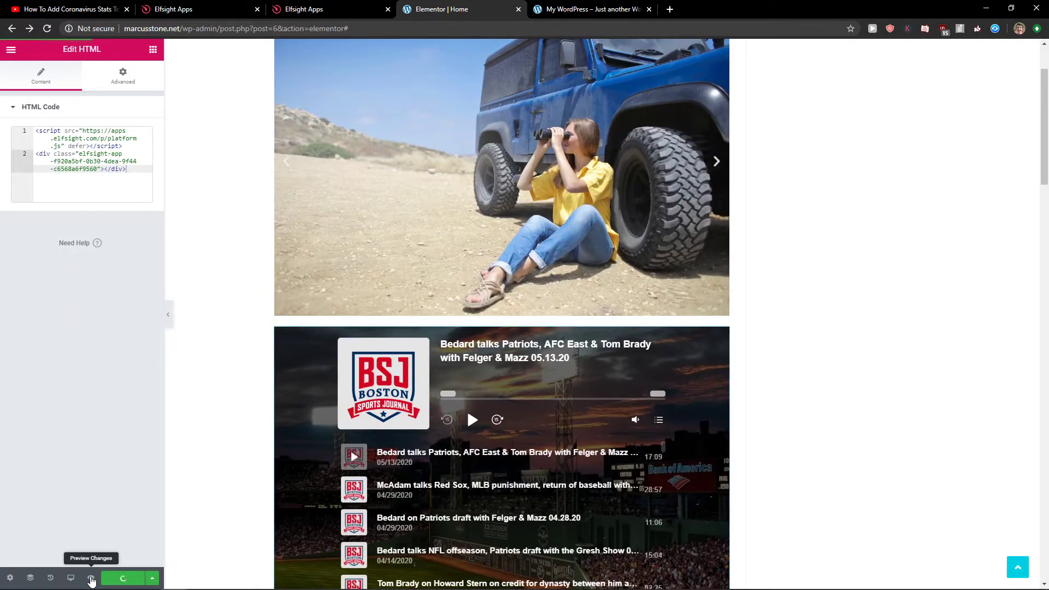
left_click(91, 579)
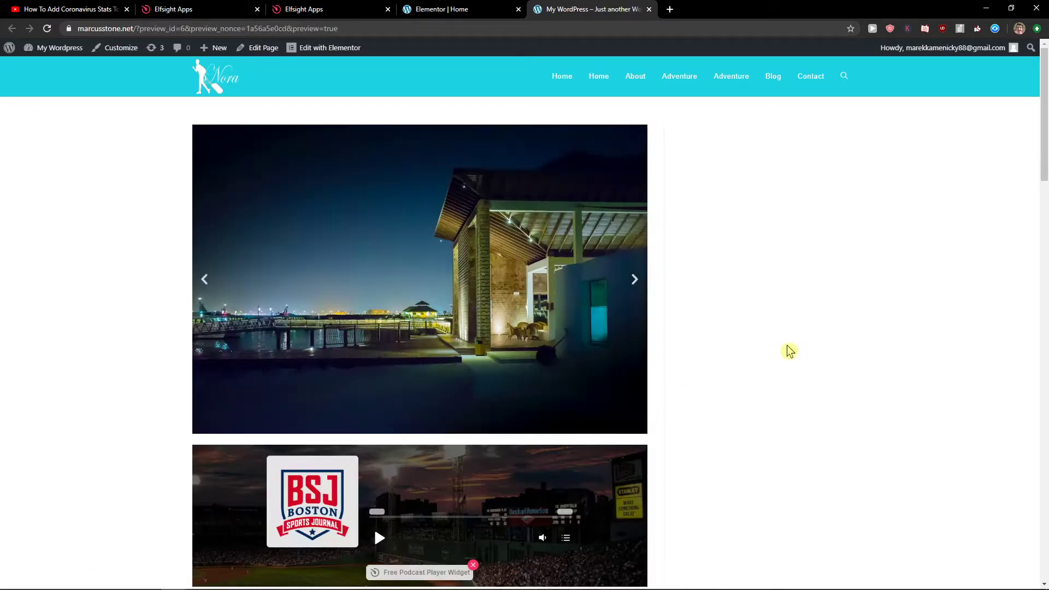
scroll(787, 351, "down", 4)
scroll(787, 351, "down", 2)
scroll(604, 417, "up", 2)
scroll(592, 477, "up", 4)
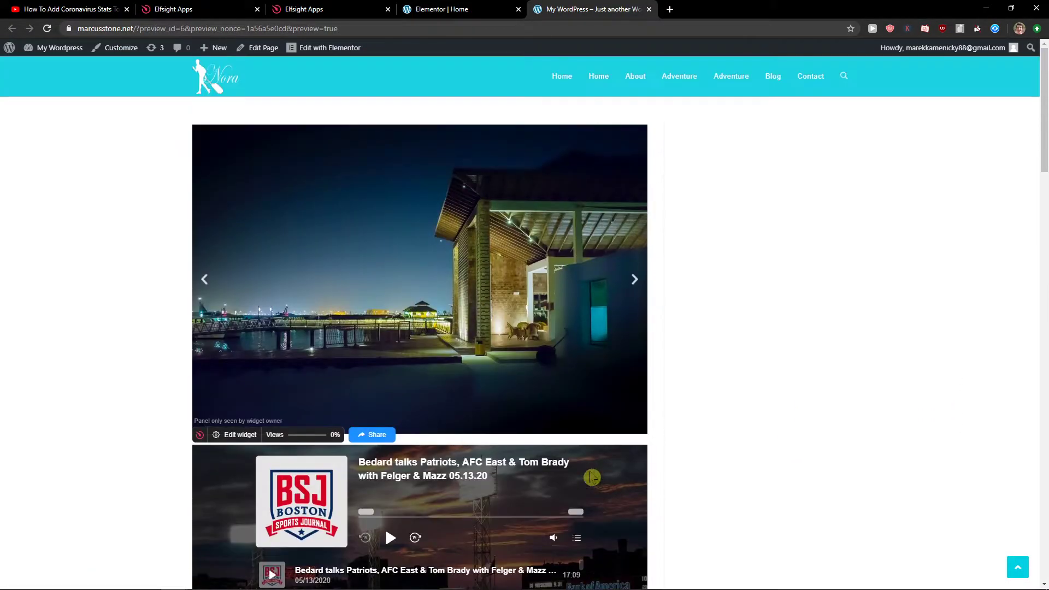
scroll(591, 477, "down", 2)
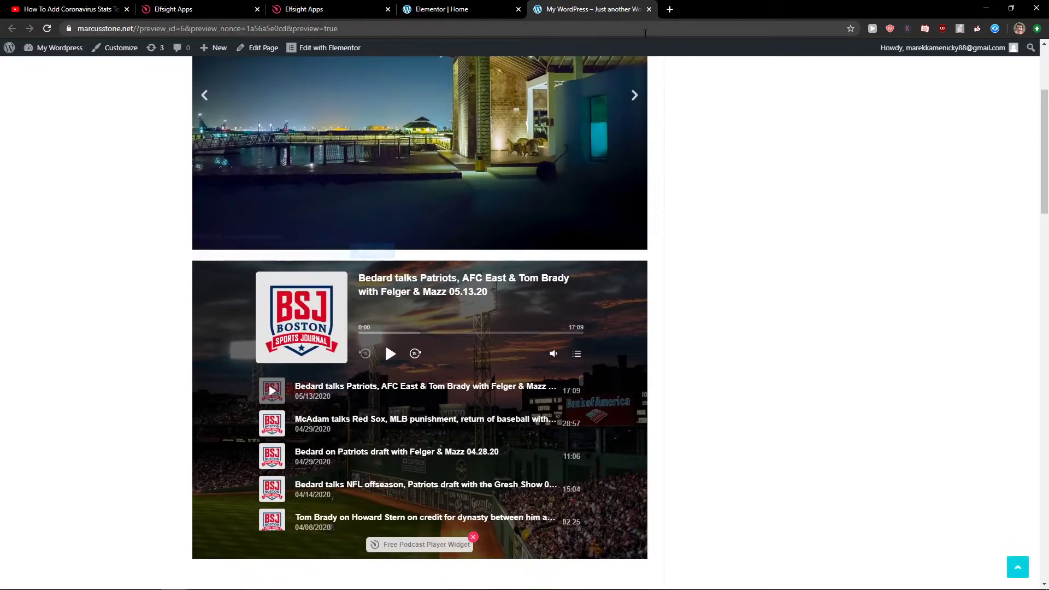
- Remove the untitled podcast widget in Elfsight and start a new one
left_click(199, 8)
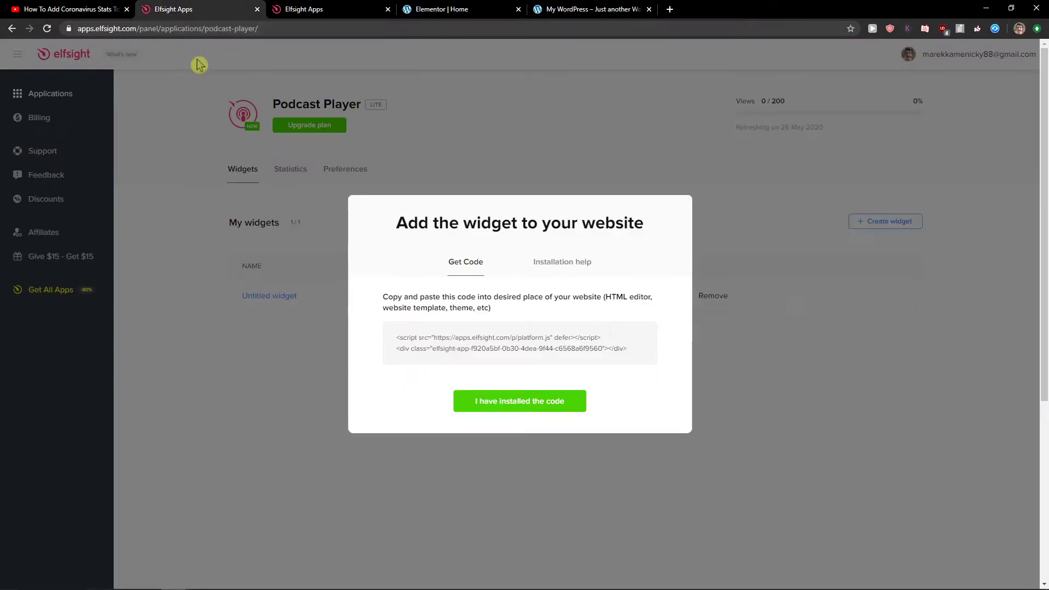
left_click(199, 63)
left_click(724, 295)
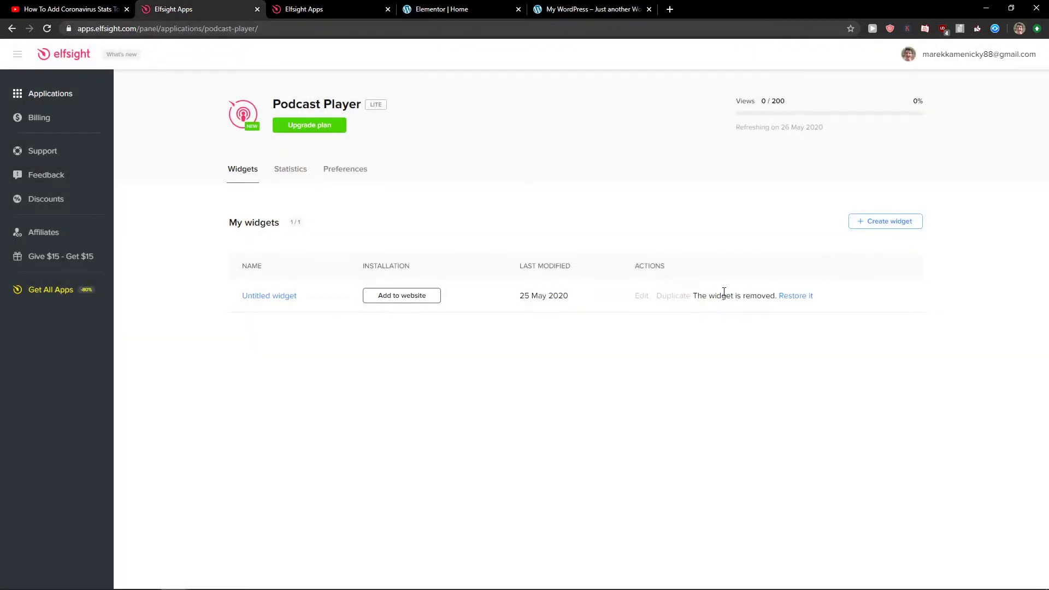
left_click(916, 221)
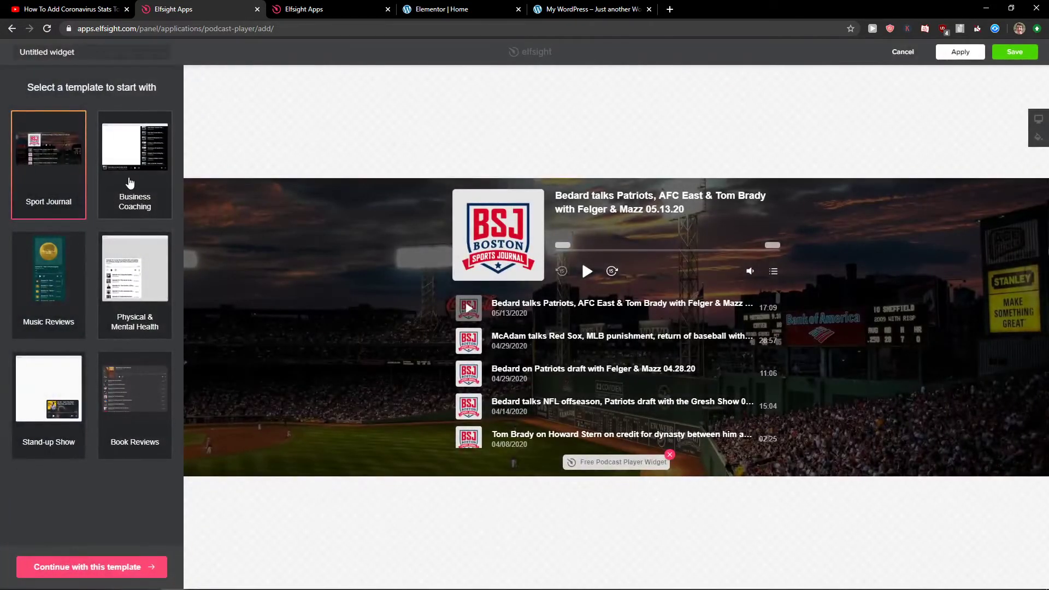
- Choose the Physical & Mental Health template for the new podcast widget
left_click(129, 183)
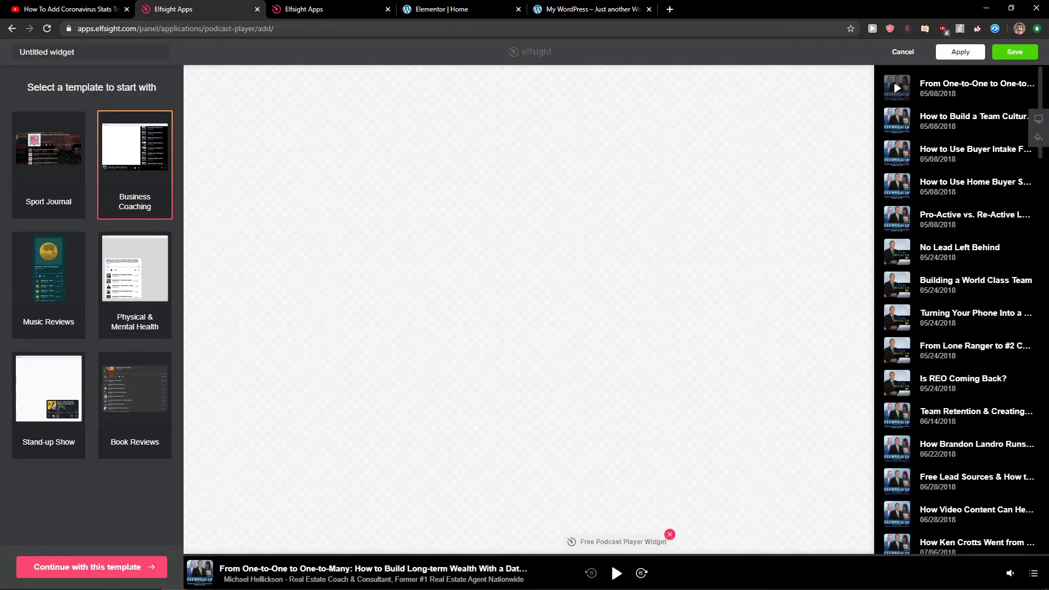
left_click(112, 325)
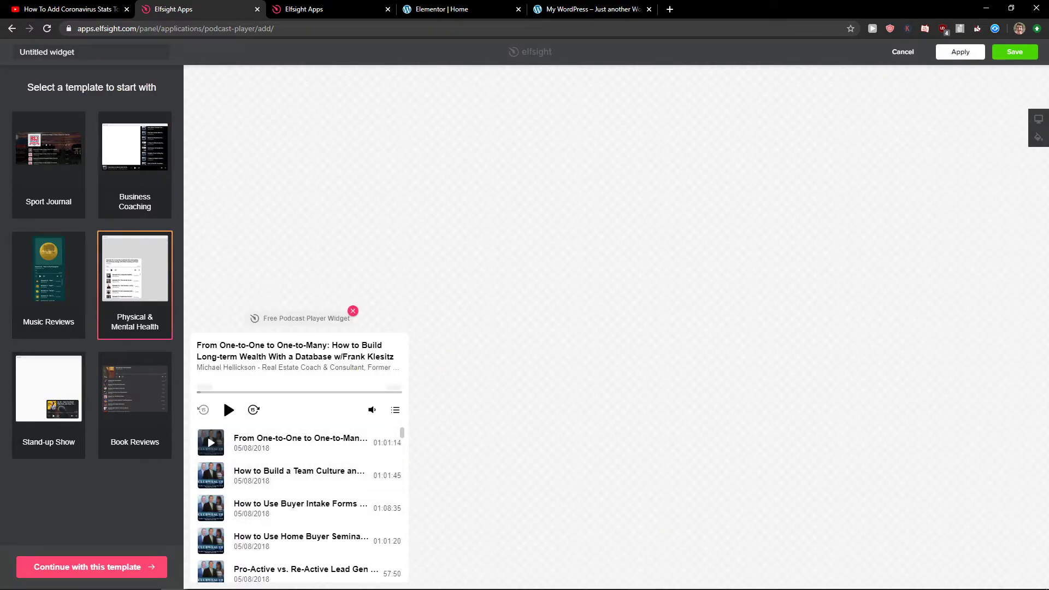
left_click(71, 573)
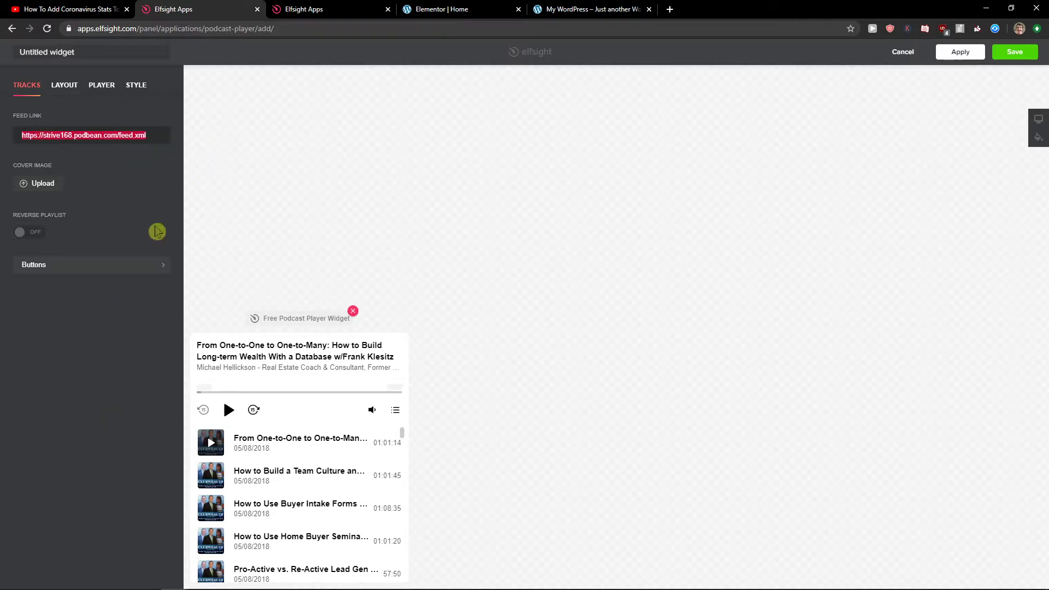
- Review the colour scheme and feed link settings, then save the widget
left_click(139, 91)
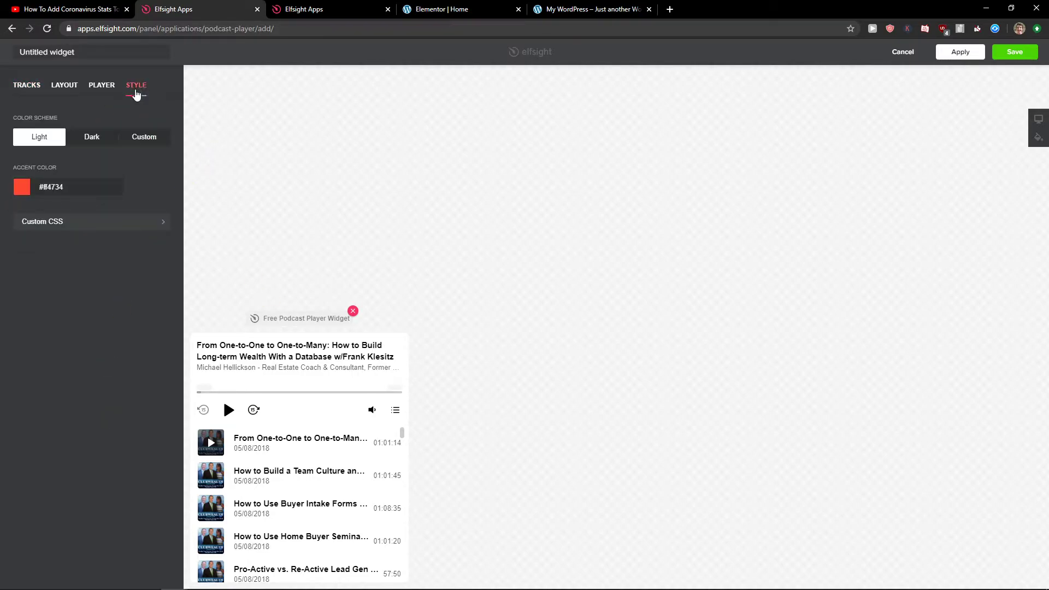
left_click(51, 85)
left_click(1015, 51)
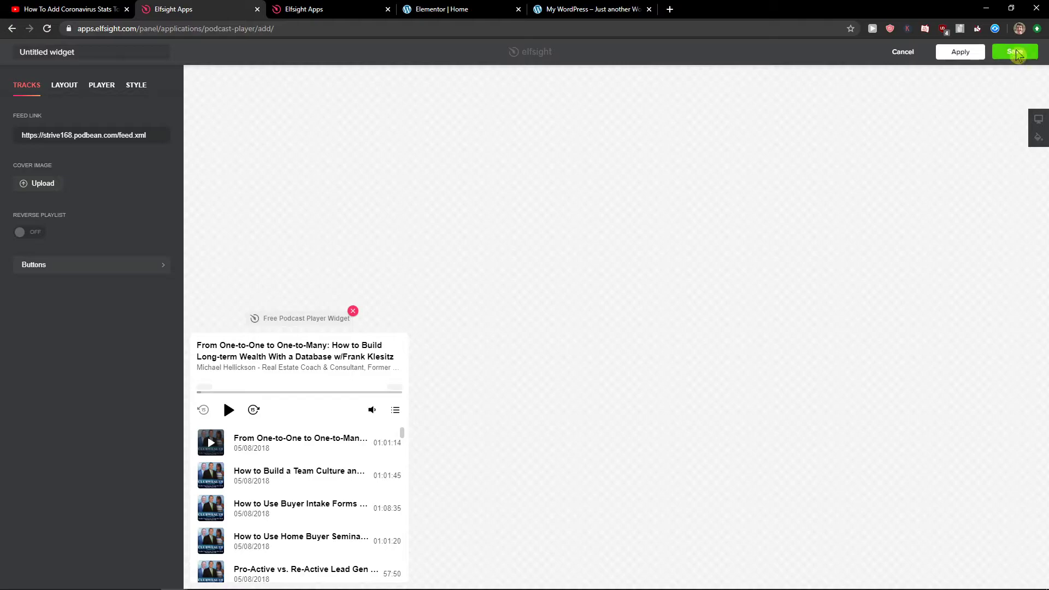
left_click(371, 8)
left_click(246, 9)
- Copy the new widget's installation code from the Add the widget dialog
left_click(374, 8)
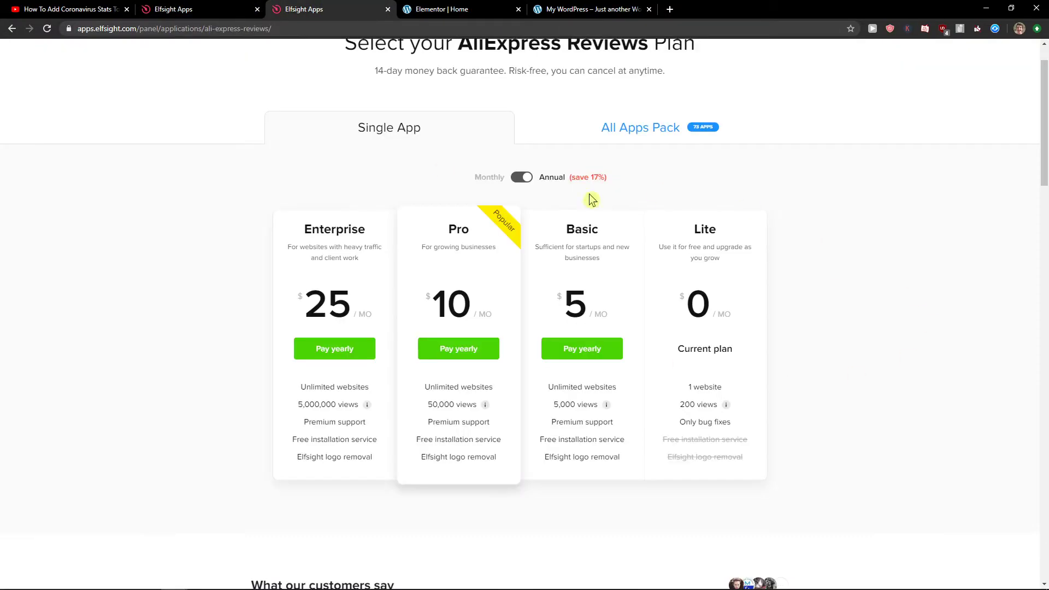
left_click(211, 7)
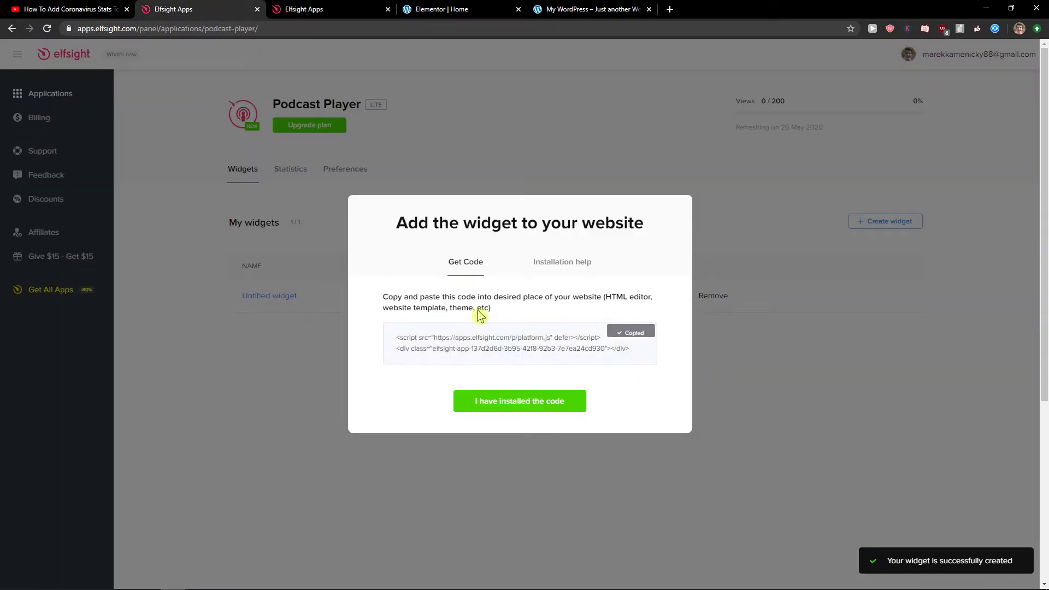
left_click(573, 9)
left_click(499, 8)
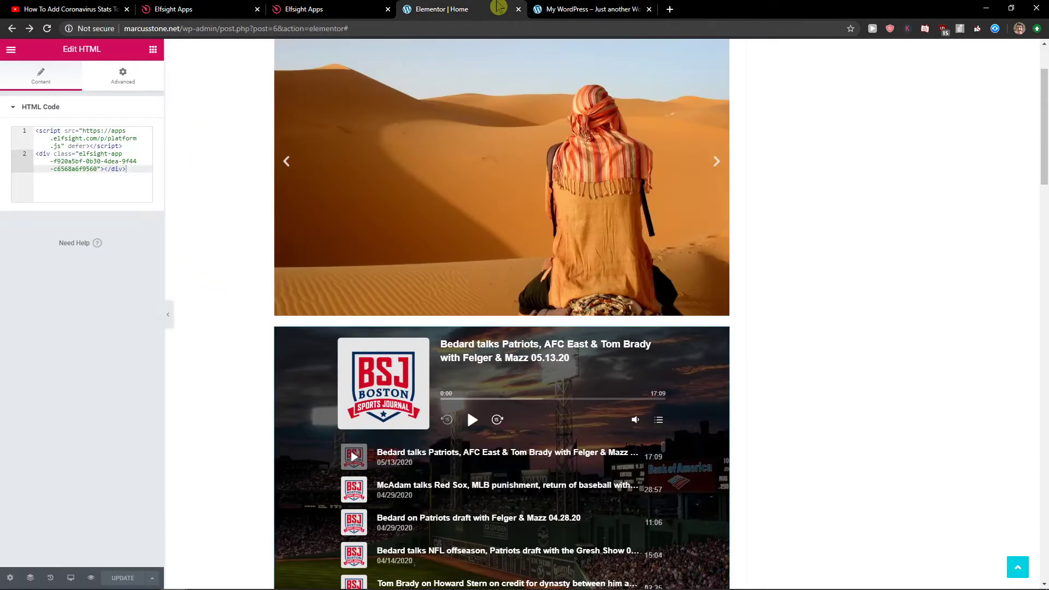
- Check the site preview, then right-click the old podcast widget in Elementor
left_click(537, 9)
left_click(466, 10)
left_click(563, 8)
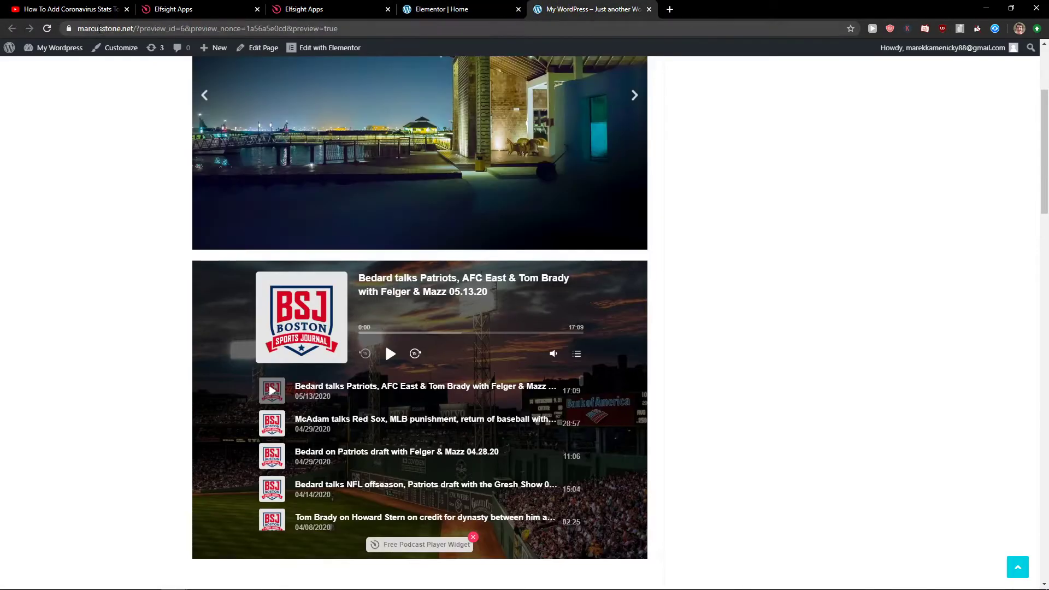
key("ctrl+shift+Tab")
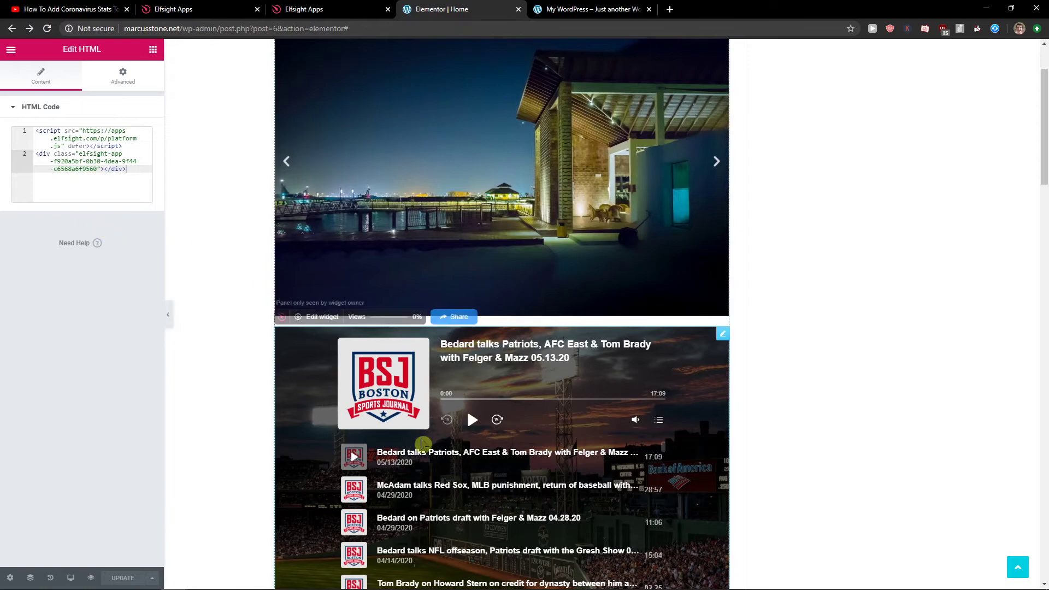
right_click(421, 439)
- Delete the old podcast widget and copy the site's wp-admin address into a new tab
left_click(447, 578)
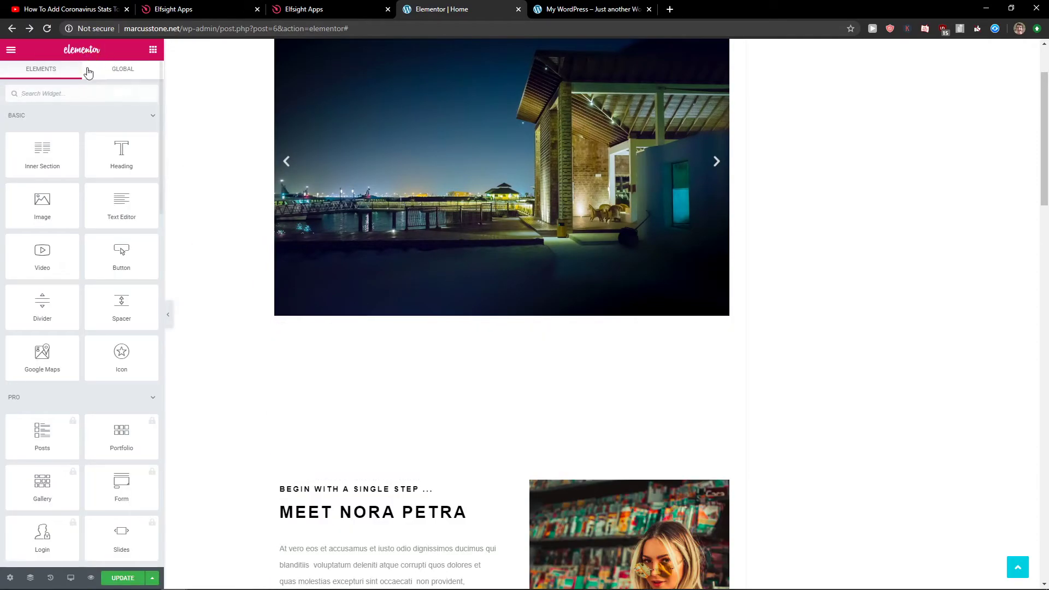
left_click(222, 28)
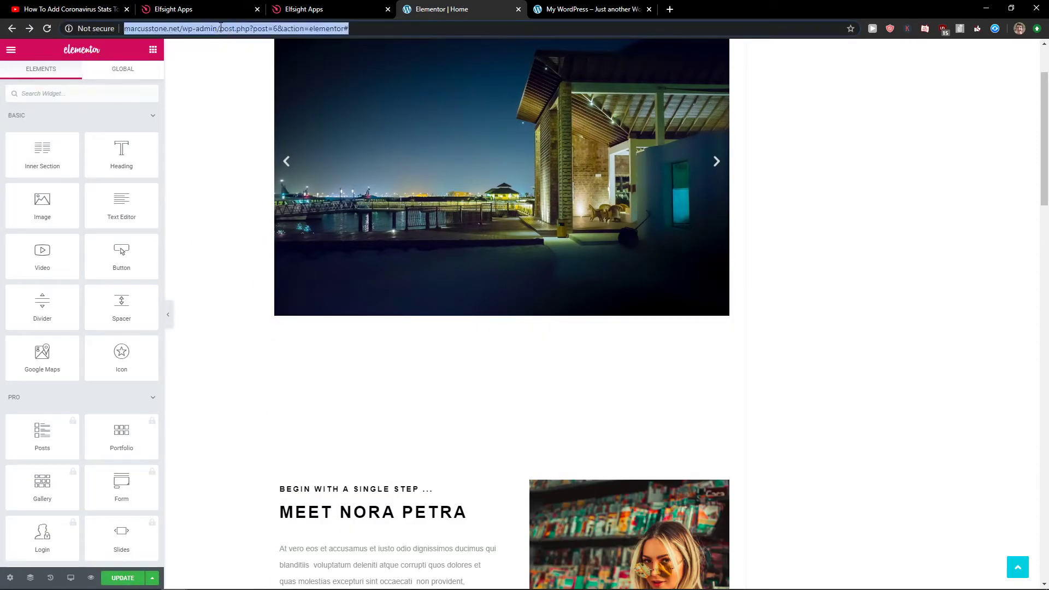
left_click_drag(244, 28, 123, 28)
key("ctrl+c")
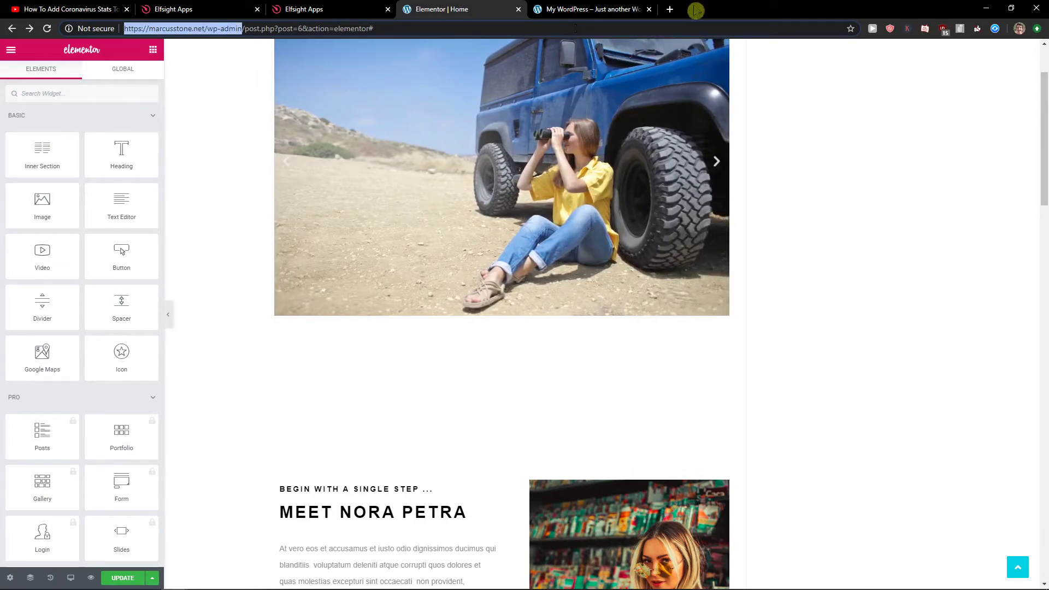
left_click(672, 10)
left_click_drag(677, 12, 628, 8)
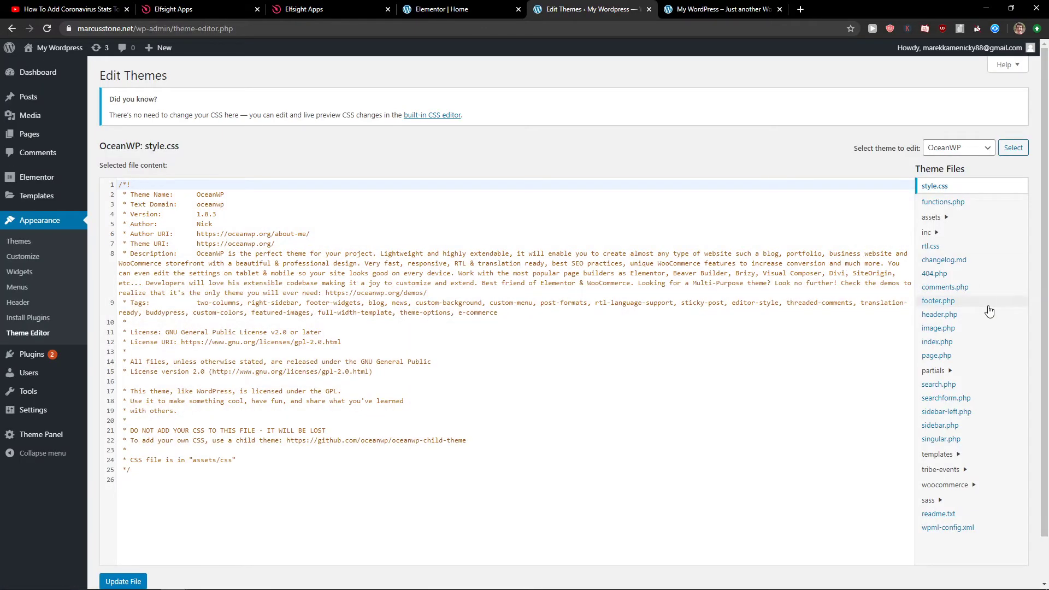
- Open OceanWP's header.php and remove the admin address wrongly pasted at line 17
left_click(942, 315)
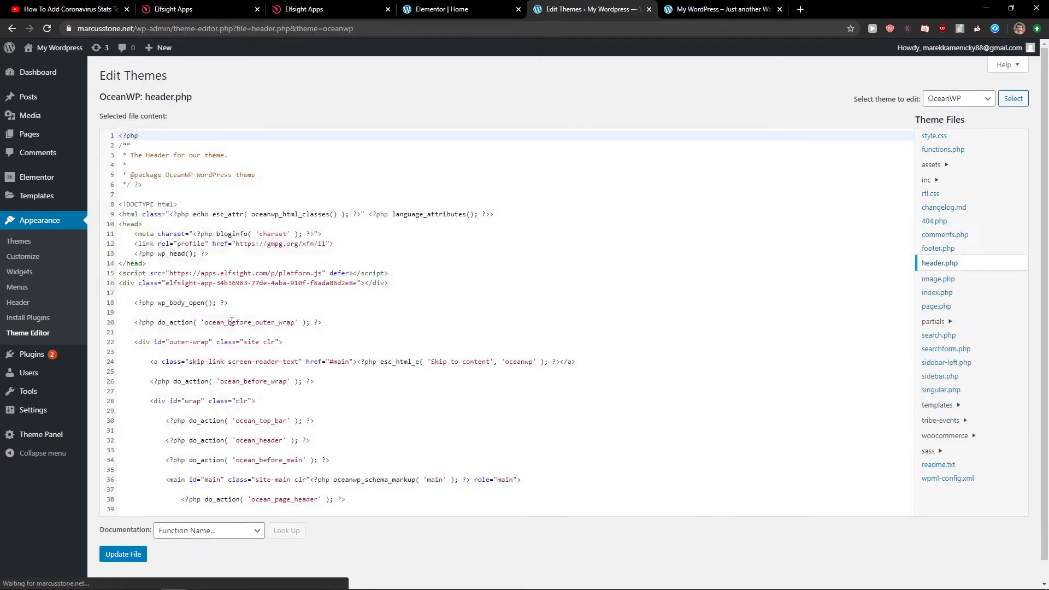
left_click(177, 293)
key("ctrl+v")
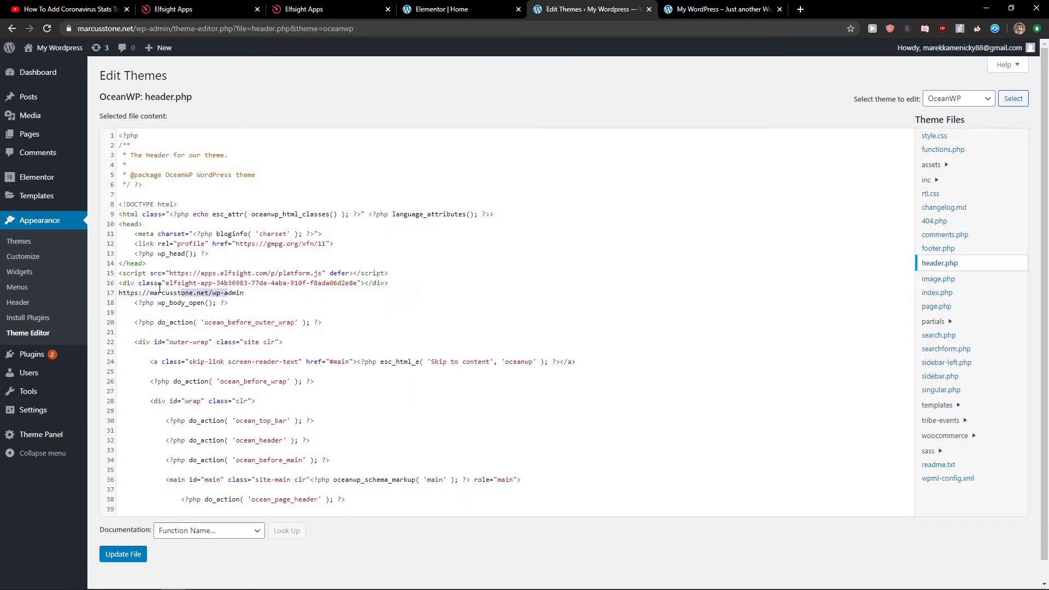
mouse_move(118, 293)
left_mouse_down()
mouse_move(245, 294)
mouse_move(118, 293)
left_mouse_up()
left_click(246, 294)
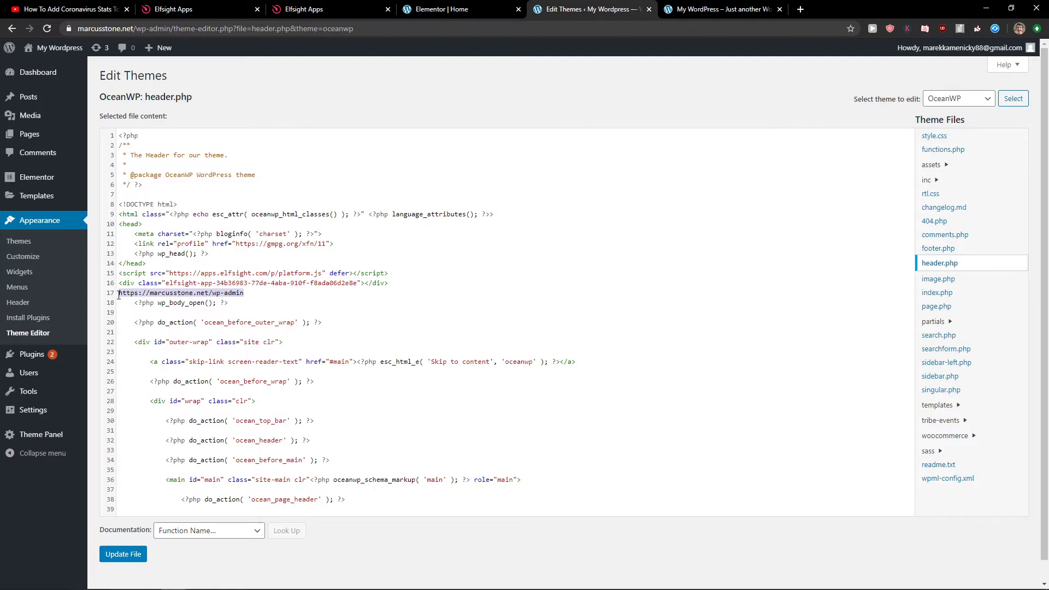
key("BackSpace")
- Paste the Elfsight embed code, delete the duplicate widget lines, and update header.php
left_click(173, 9)
left_click(588, 8)
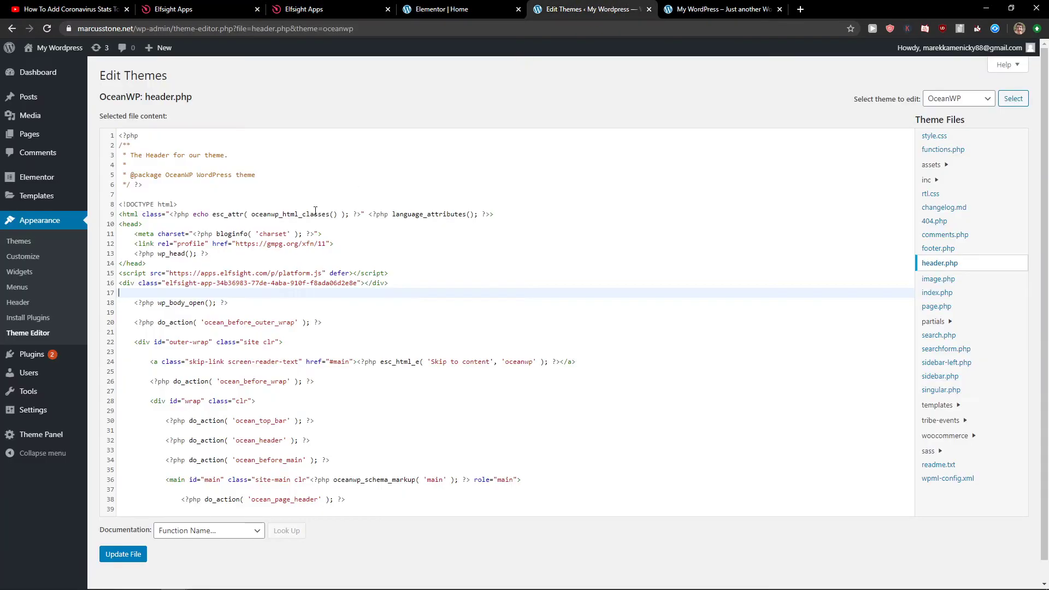
type("<script src=\"https://apps.elfsight.com/p/platform.js\" defer></script> <div class=\"elfsight-app-137d2d6d-3b95-42f8-92b3-7e7ea24cd930\"></div>")
left_click(121, 555)
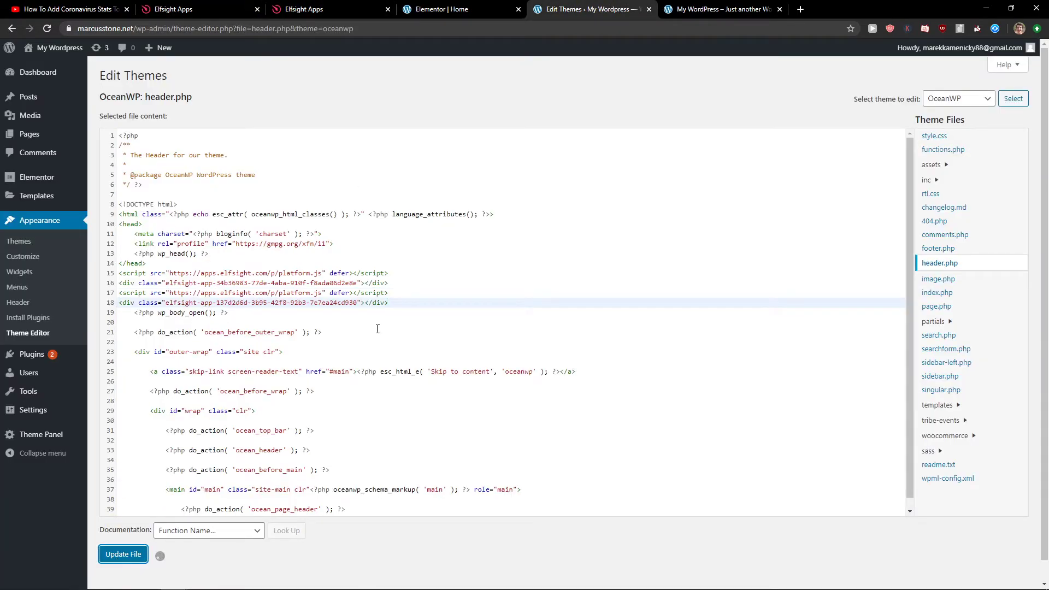
left_click_drag(411, 300, 177, 268)
key("BackSpace")
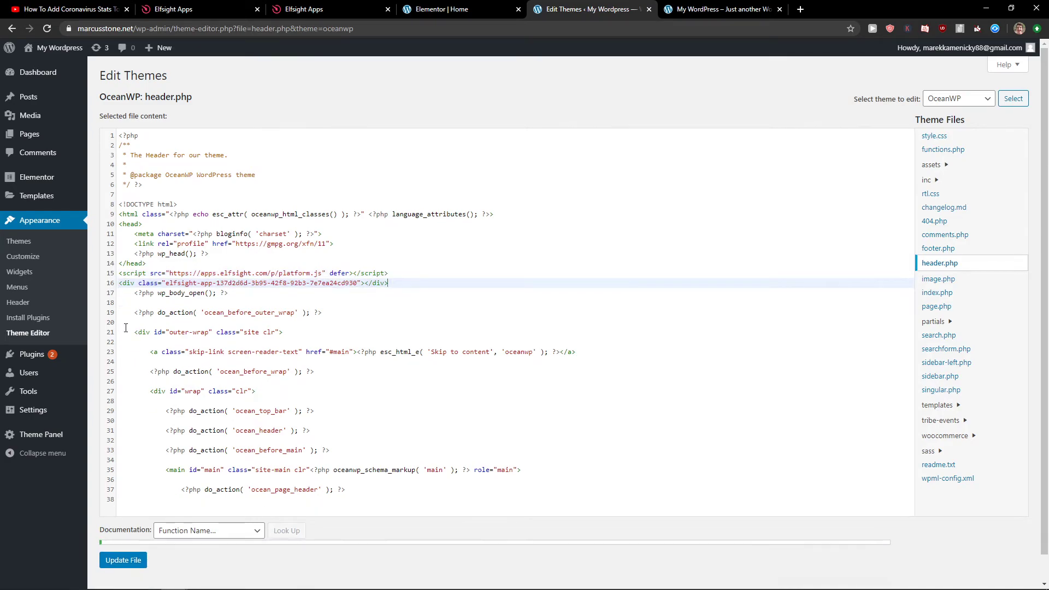
left_click(721, 9)
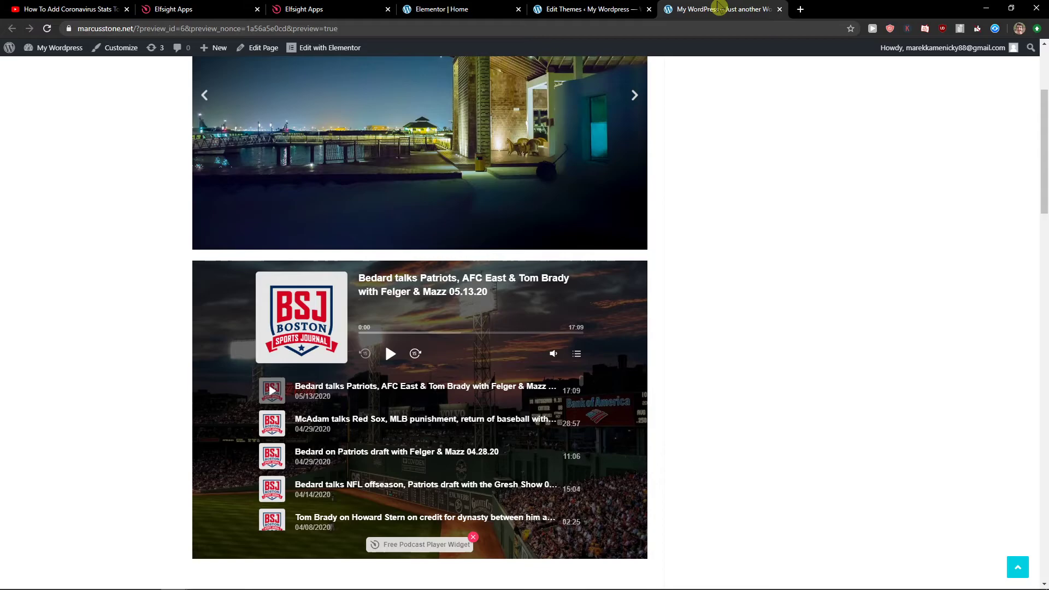
- Load marcusstone.net in a new Chrome incognito window to check the player
key("ctrl+shift+n")
type("marcuss")
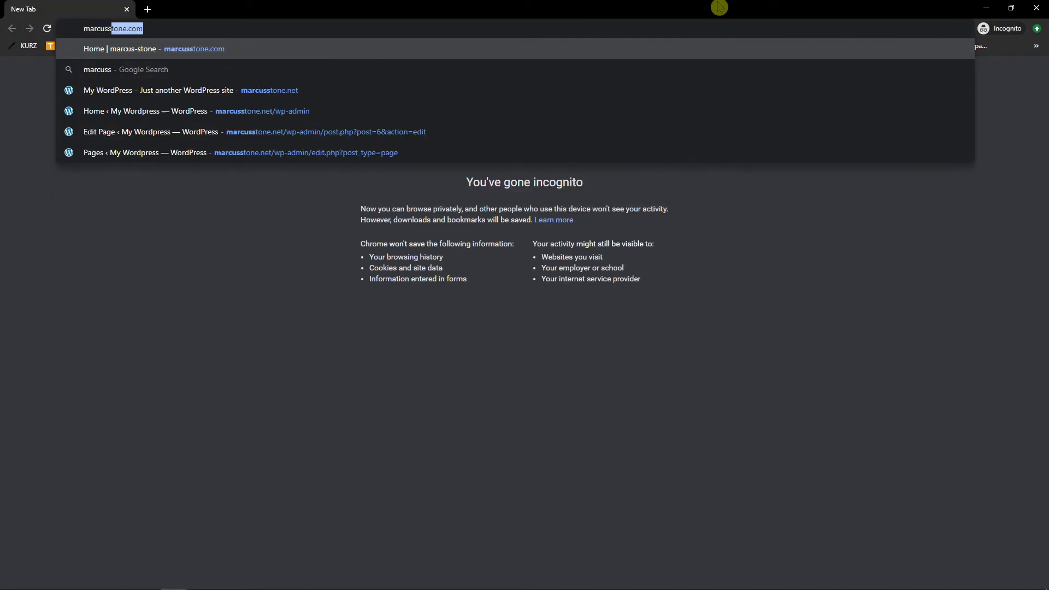
type("tone.")
key("Return")
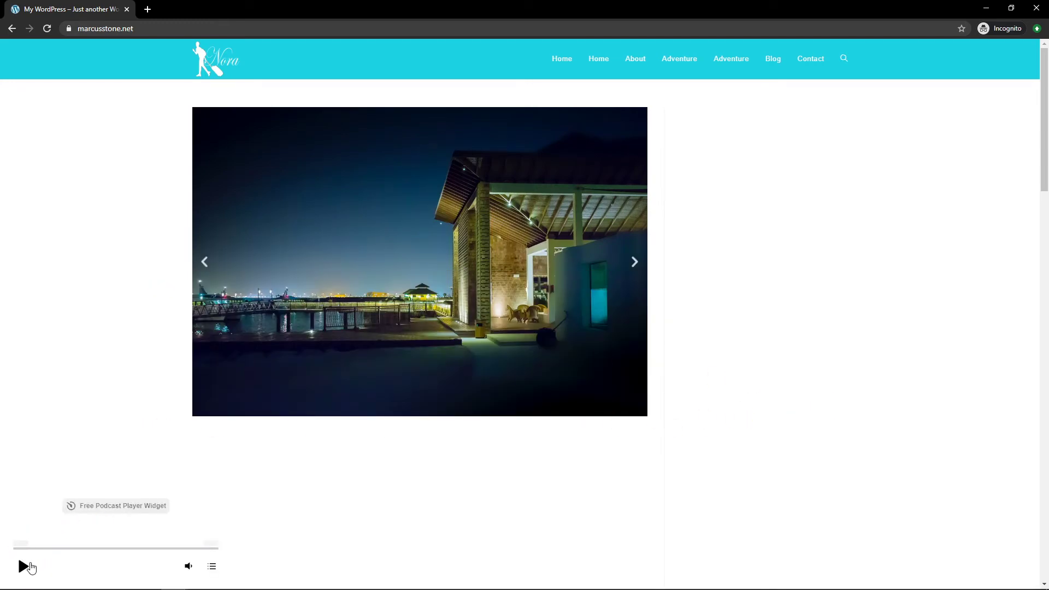
- Play the floating podcast player, then visit the Adventure and Blog pages to confirm it stays
left_click(25, 567)
scroll(149, 467, "down", 2)
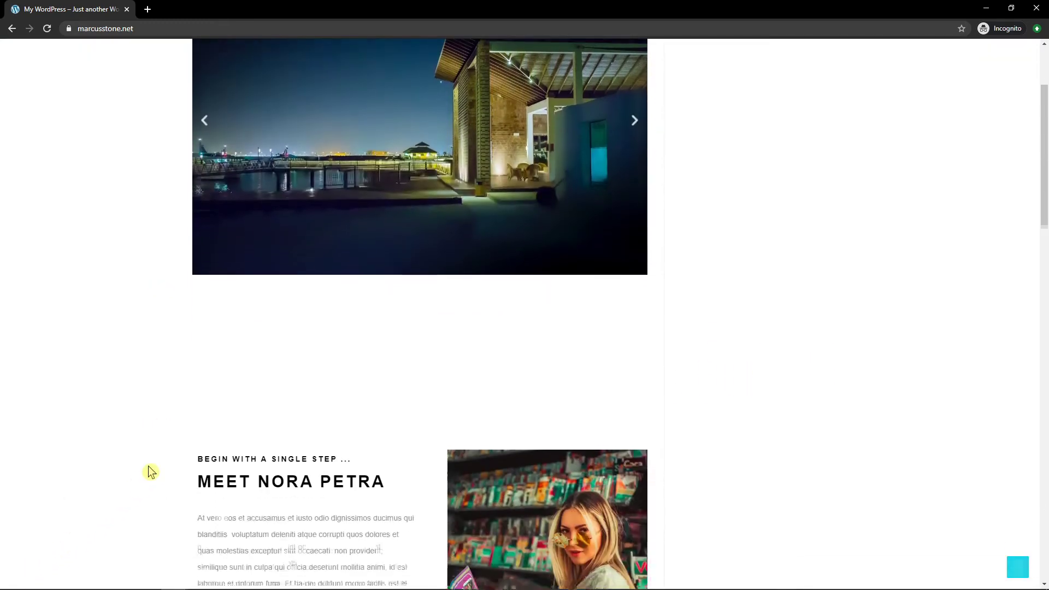
scroll(151, 469, "down", 3)
scroll(154, 471, "up", 5)
left_click(677, 59)
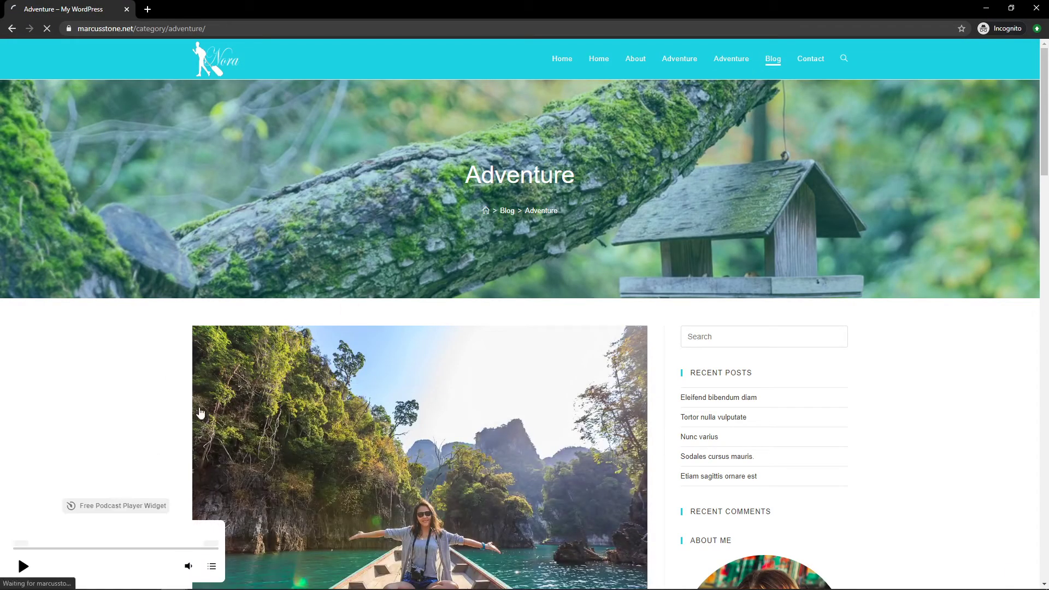
left_click(23, 565)
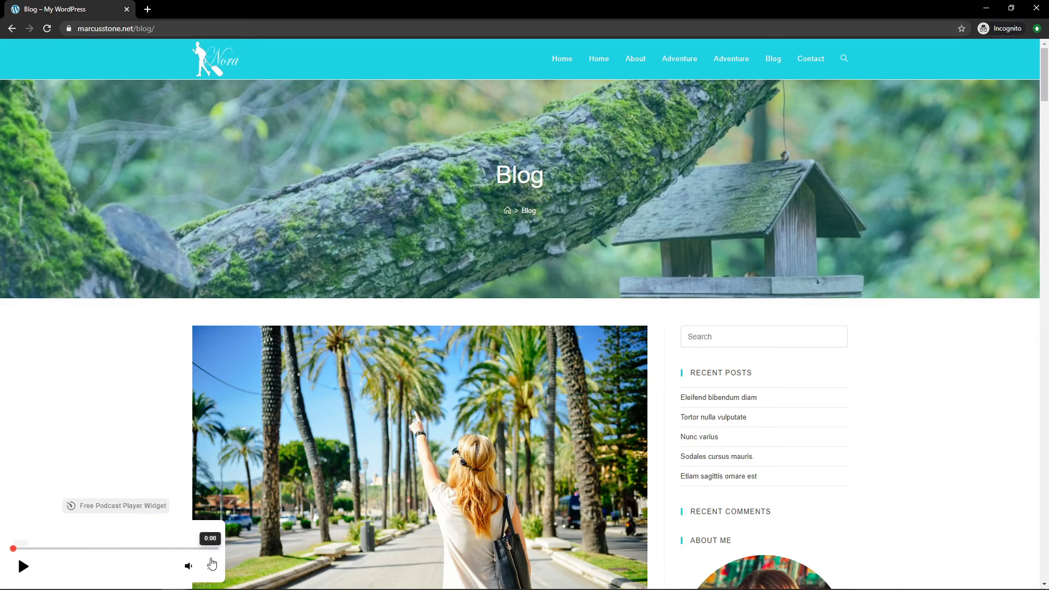
scroll(274, 508, "down", 4)
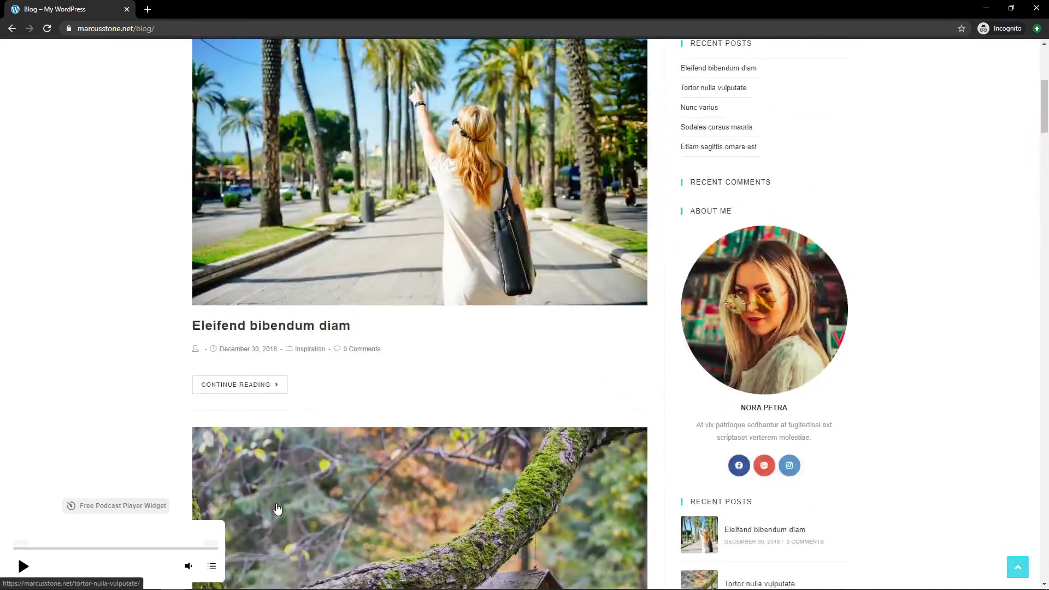